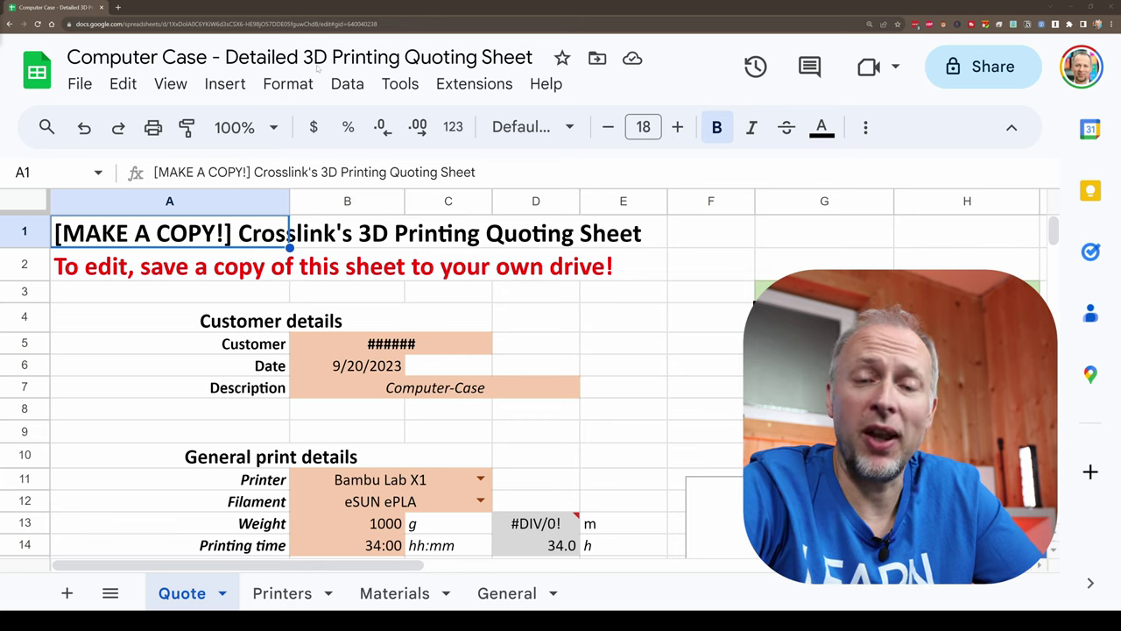
# Step: Review the Quote sheet's printer, filament, weight and printing time inputs, including a look at the Printers sheet
pyautogui.scroll(-2, 527, 397)
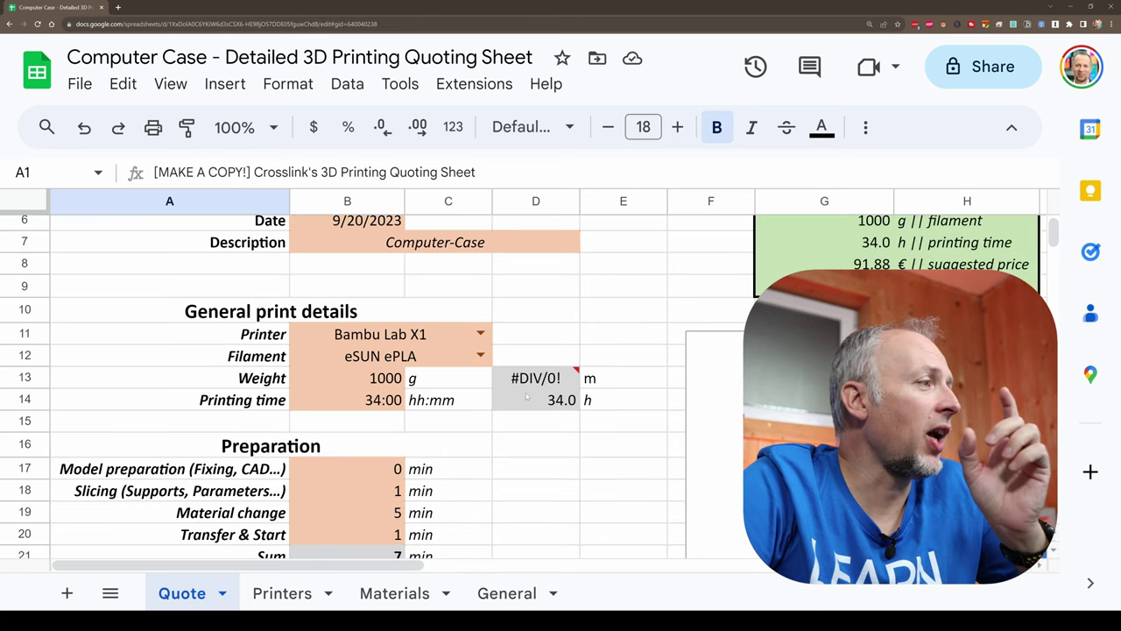
pyautogui.click(372, 375)
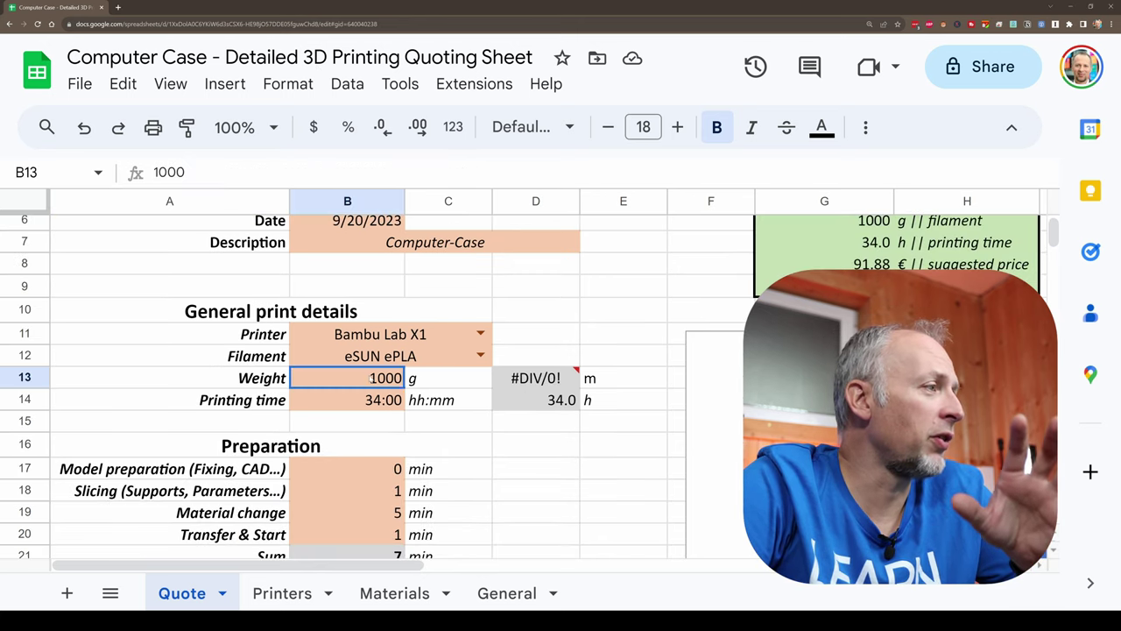
pyautogui.click(379, 359)
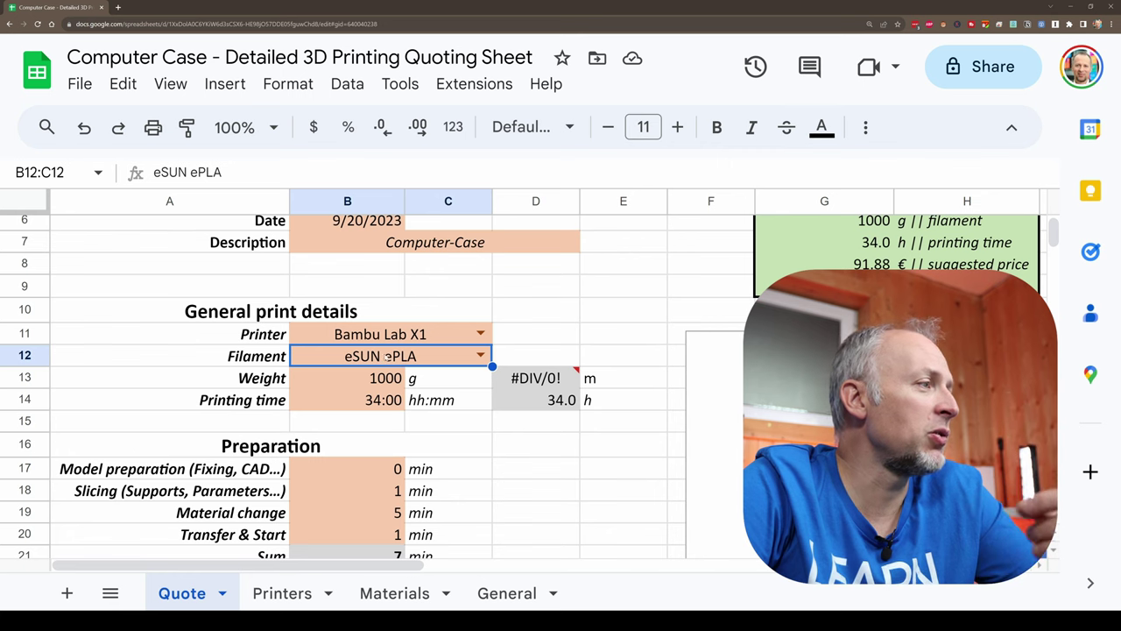
pyautogui.click(390, 340)
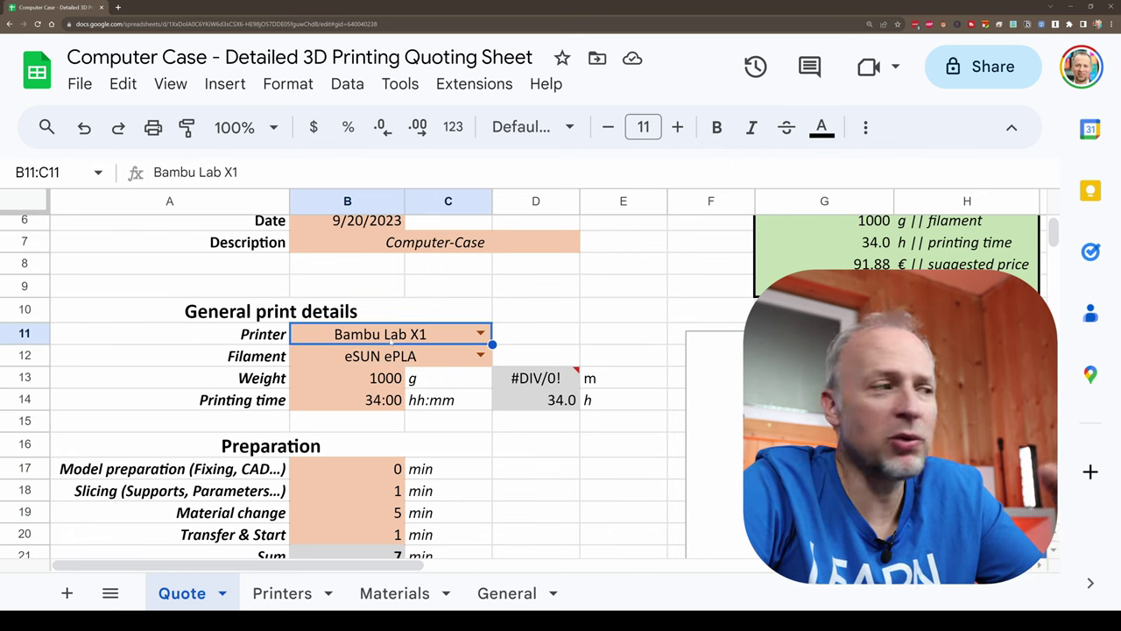
pyautogui.hotkey('ctrl', 'pagedown')
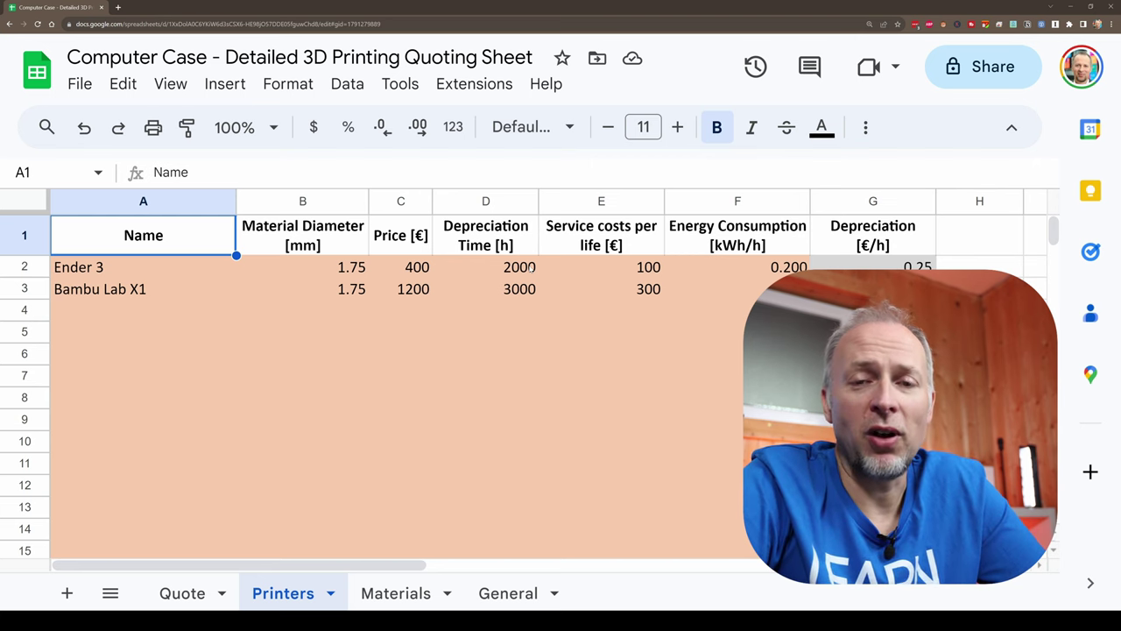
pyautogui.hotkey('ctrl', 'shift', 'pageup')
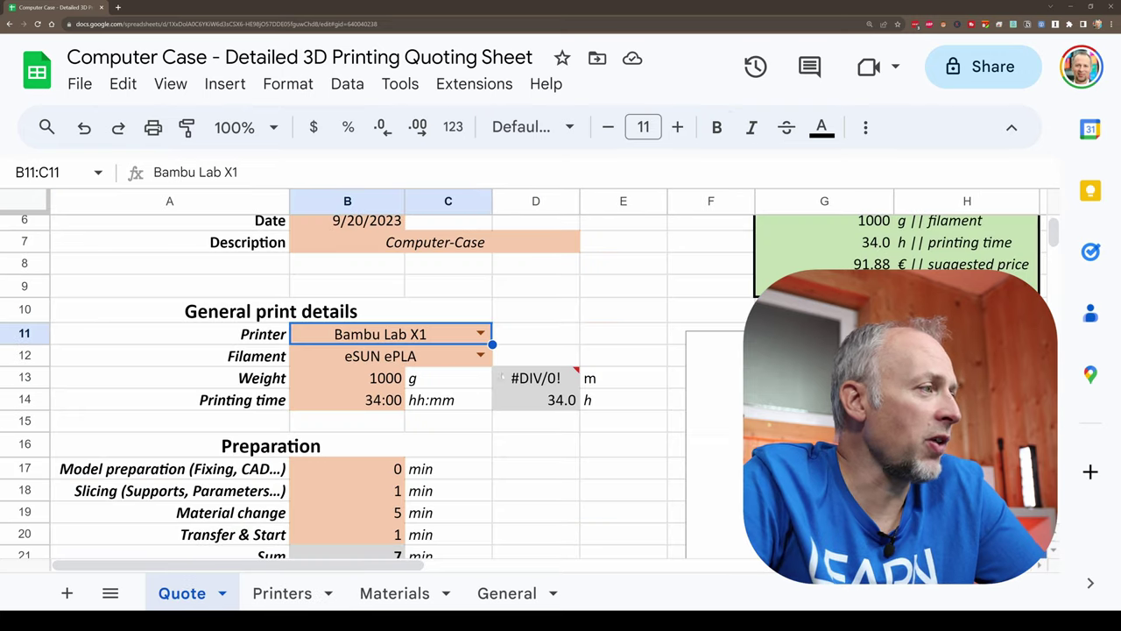
pyautogui.click(385, 384)
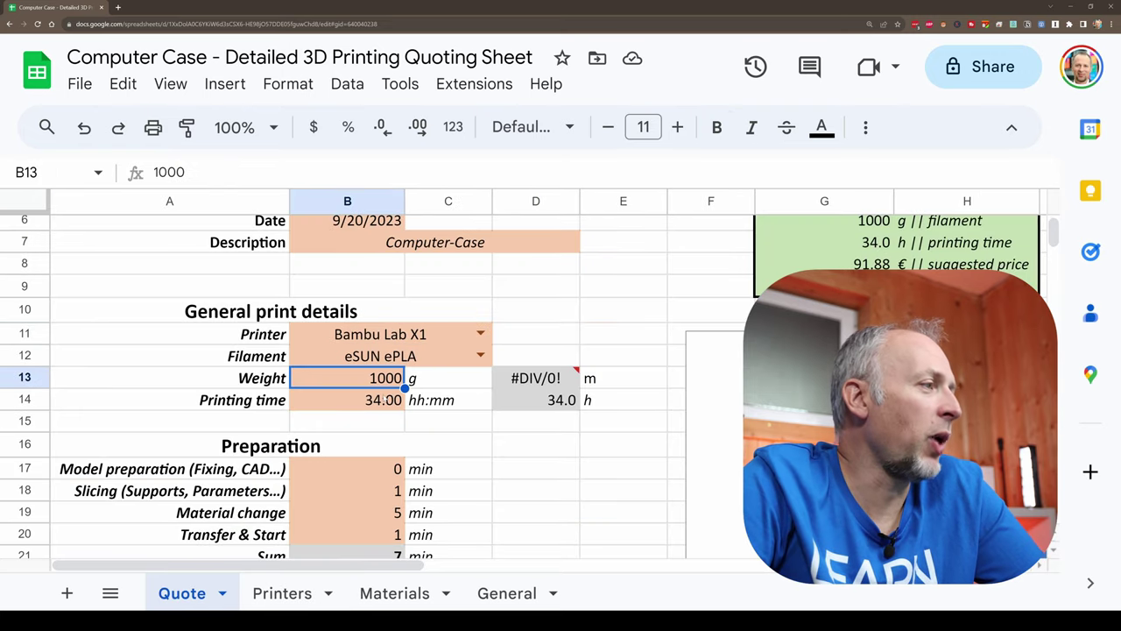
pyautogui.click(385, 399)
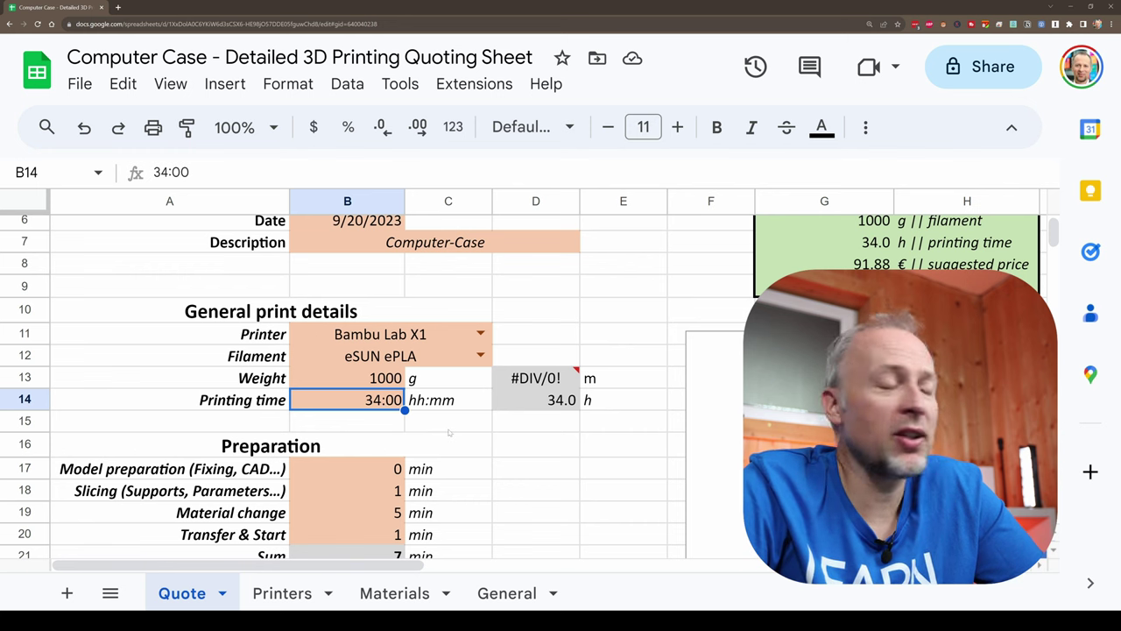
# Step: Review the preparation times, the post-processing times starting with job removal, and the consumables cost
pyautogui.scroll(-2, 449, 432)
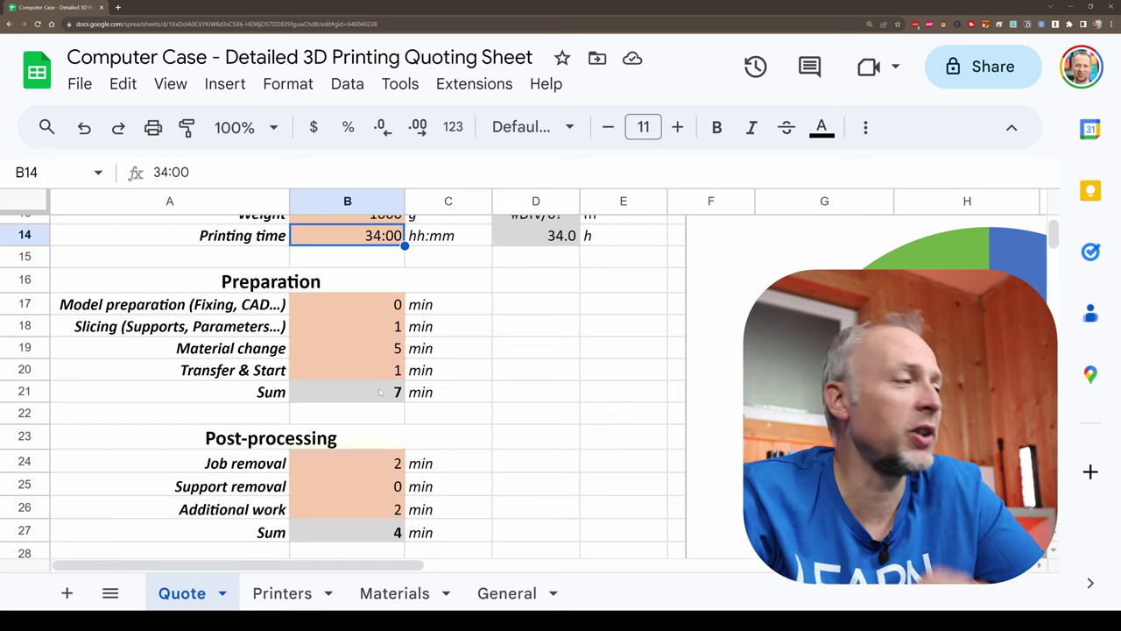
pyautogui.scroll(-3, 386, 393)
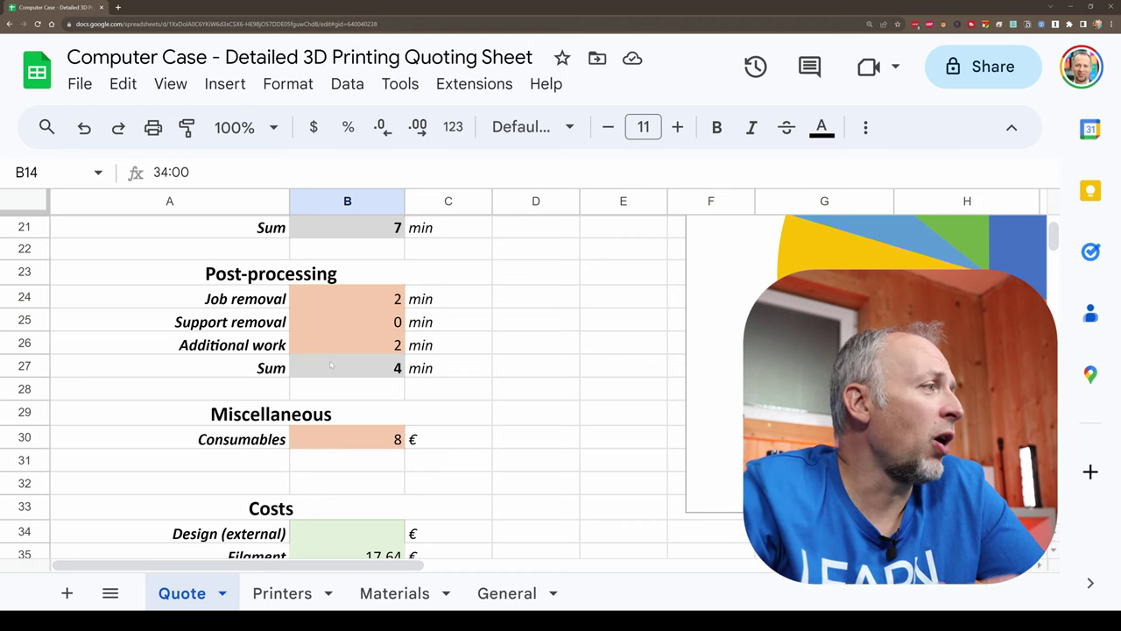
pyautogui.click(365, 299)
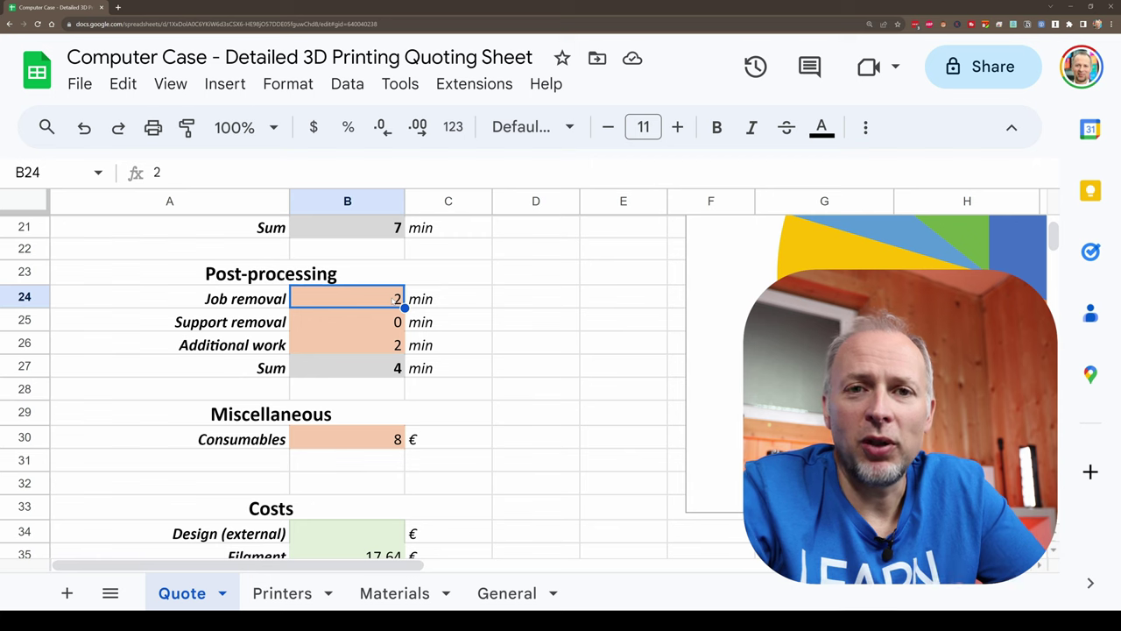
pyautogui.click(383, 441)
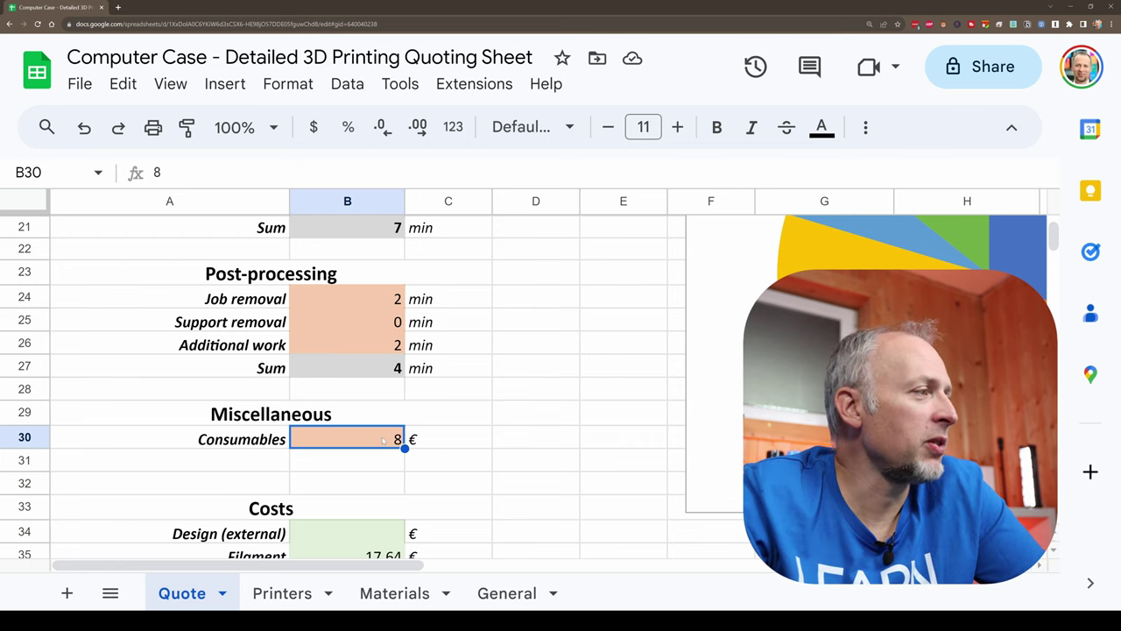
# Step: Examine each entry of the Costs section from filament and electricity down to the subtotal and the cost including failures
pyautogui.scroll(-3, 382, 441)
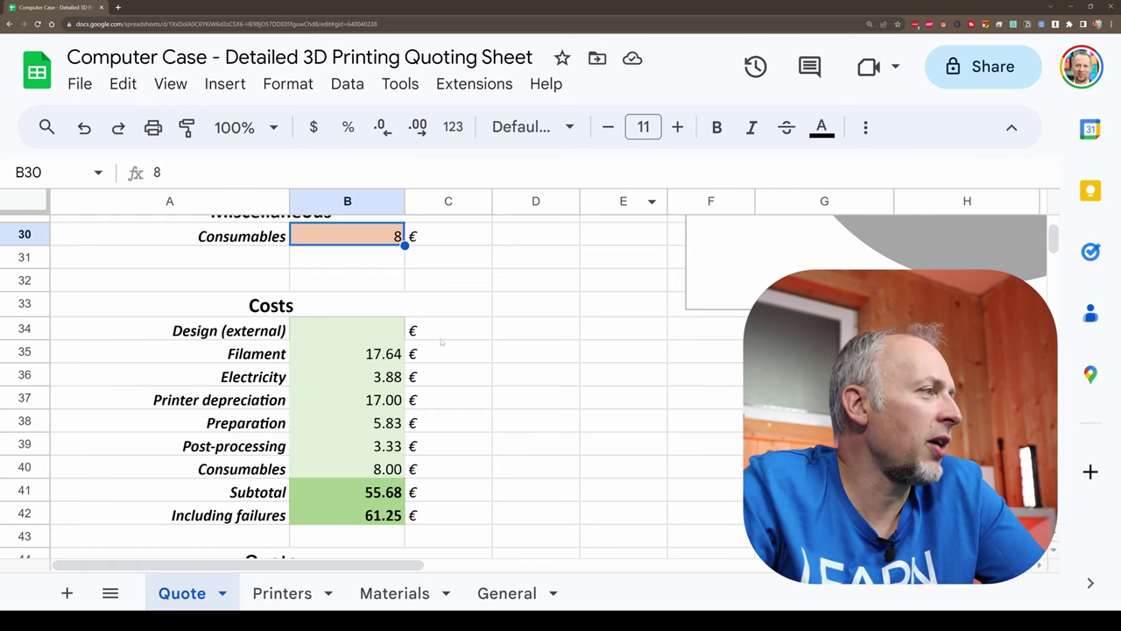
pyautogui.click(394, 358)
pyautogui.click(389, 379)
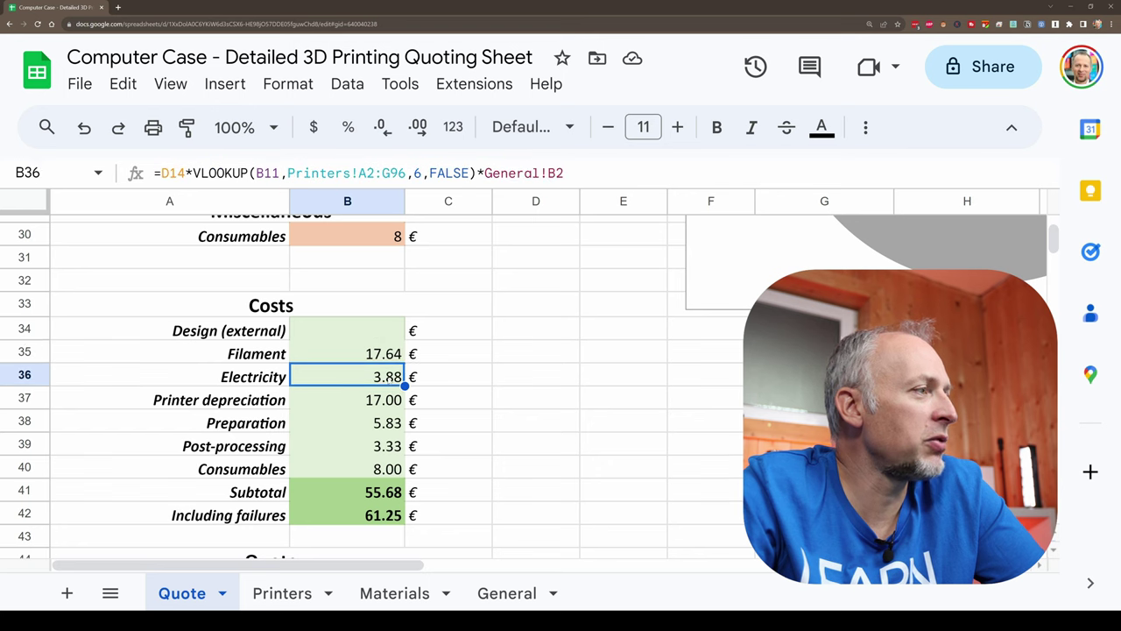
pyautogui.click(382, 405)
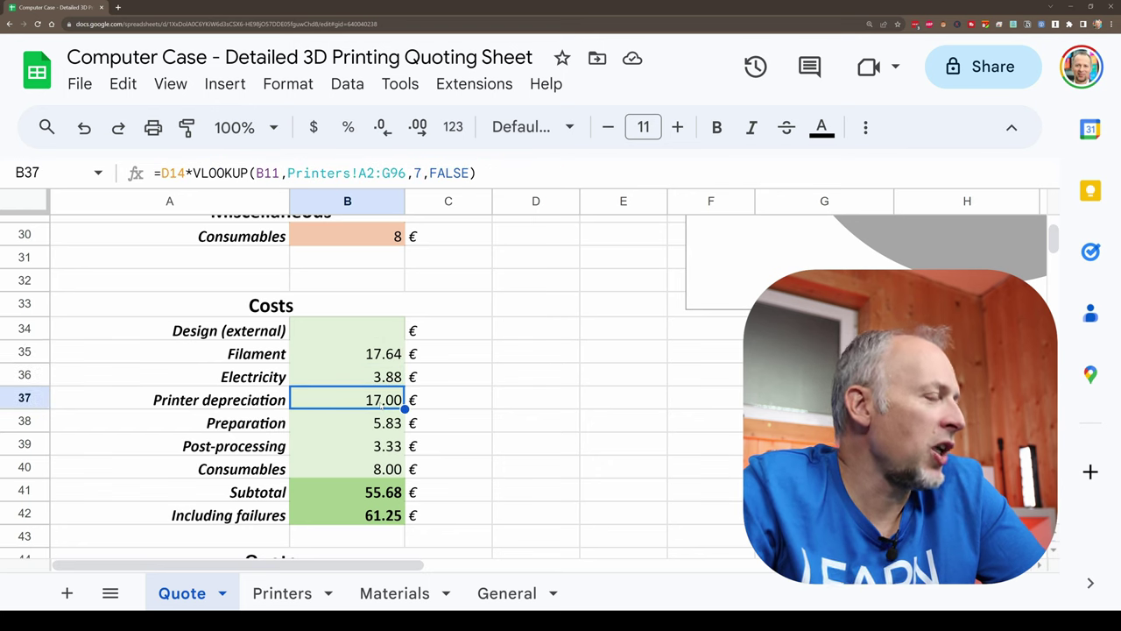
pyautogui.click(385, 429)
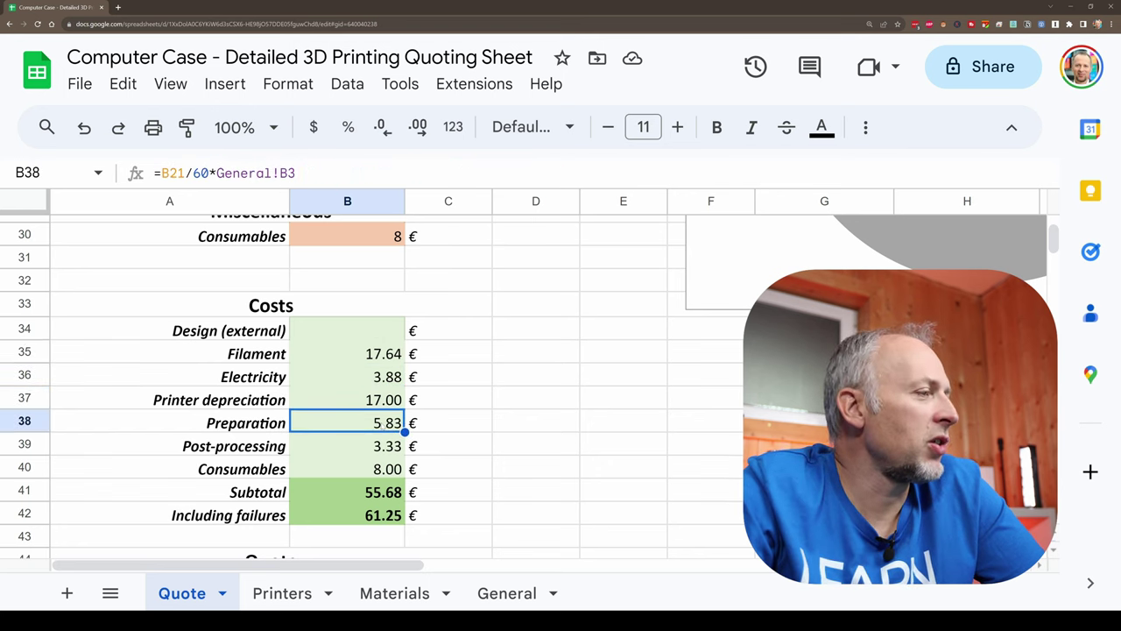
pyautogui.click(386, 448)
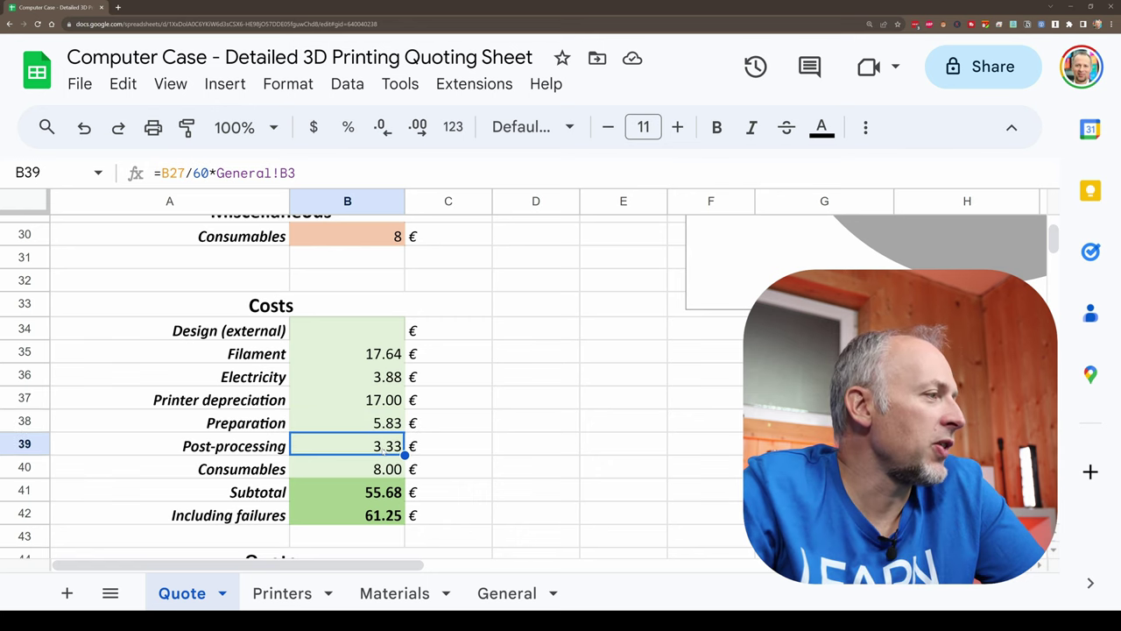
pyautogui.click(386, 472)
pyautogui.click(369, 494)
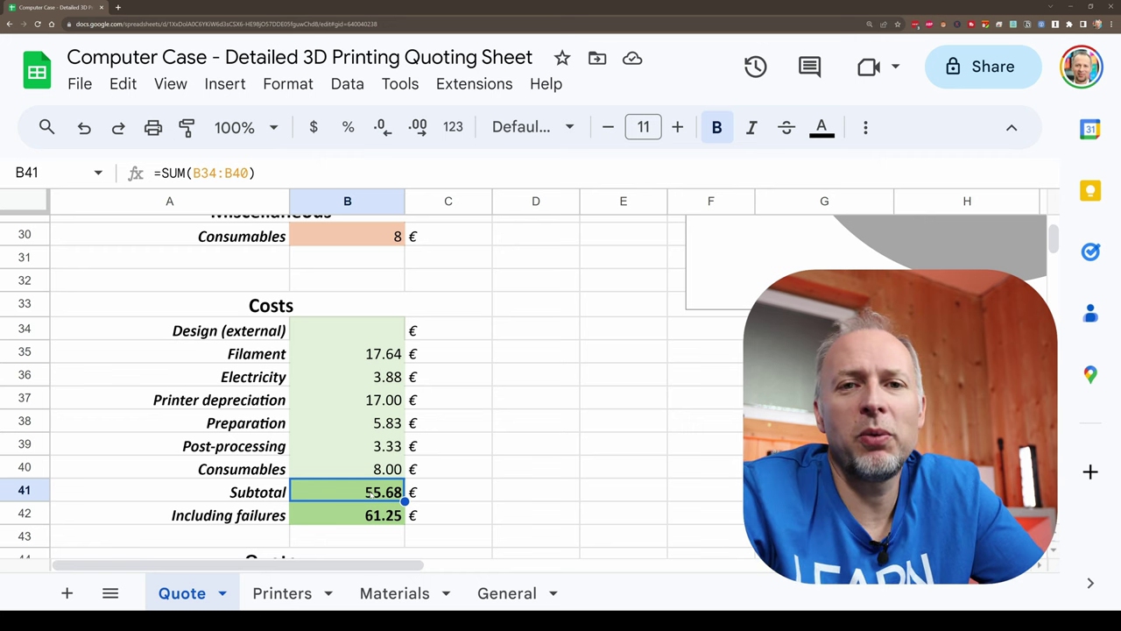
pyautogui.scroll(-1, 369, 493)
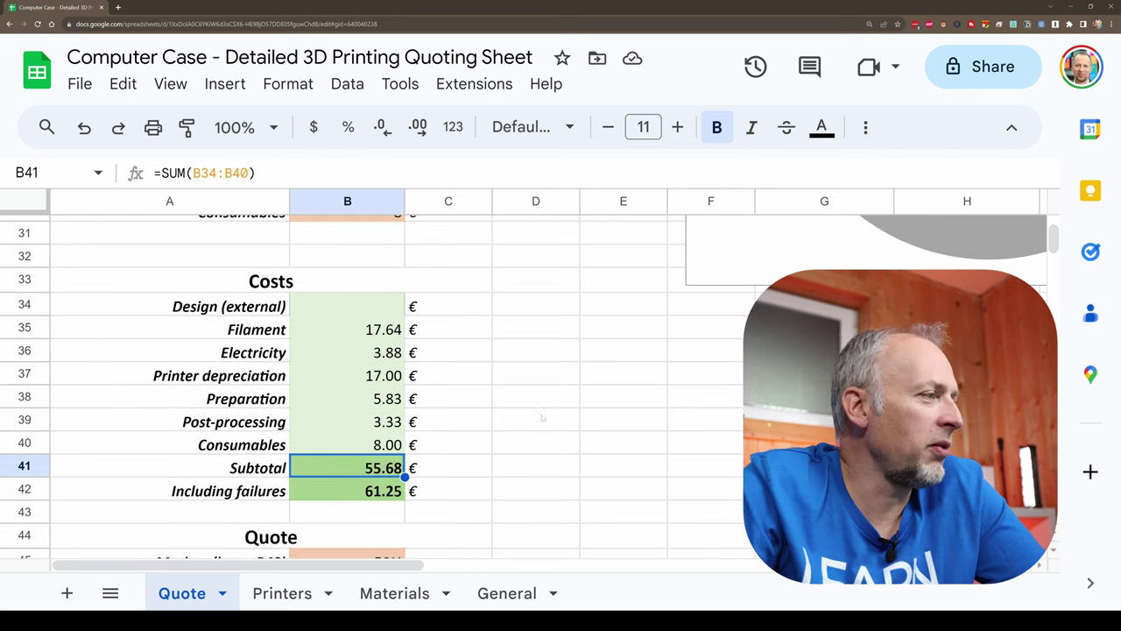
pyautogui.click(375, 492)
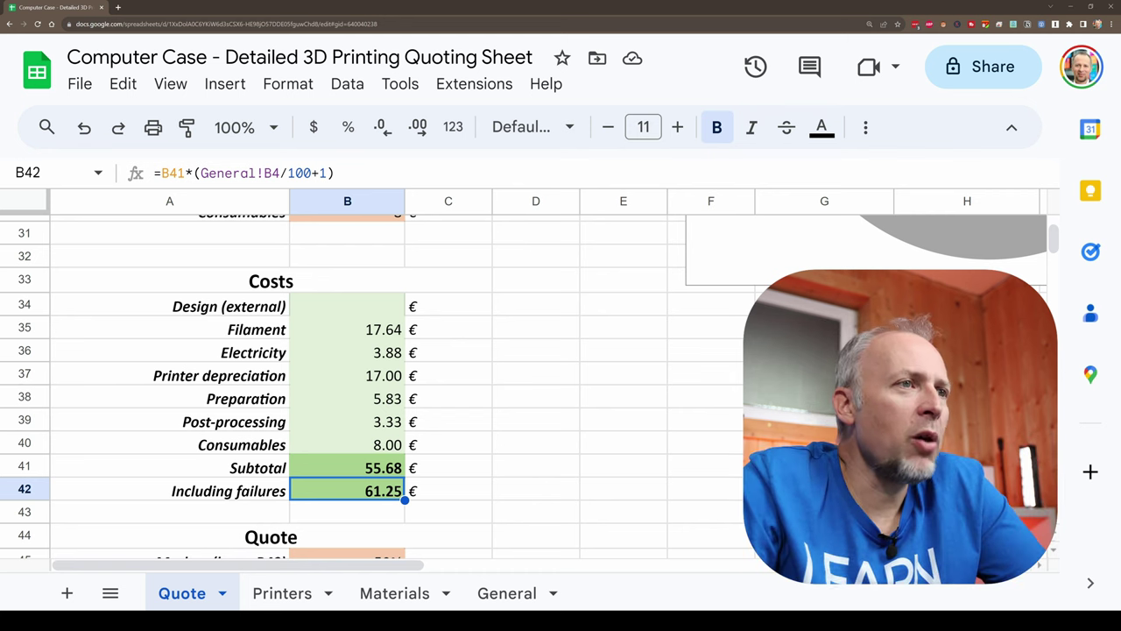
# Step: Examine the suggested price, quoted price and margin in the Quote section
pyautogui.scroll(-2, 1056, 248)
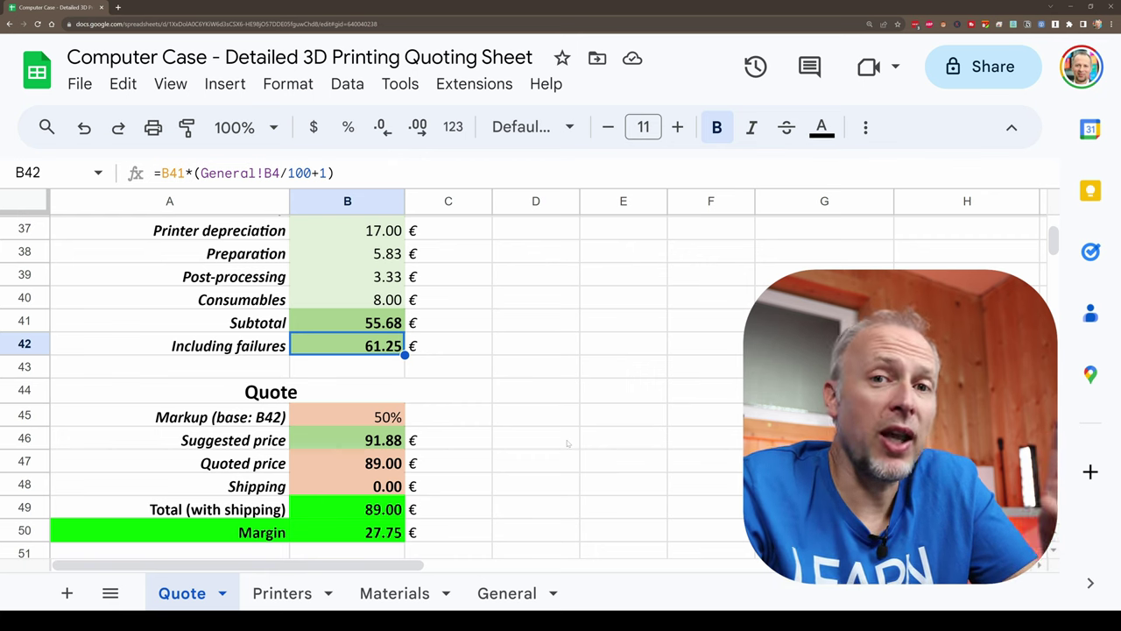
pyautogui.click(376, 441)
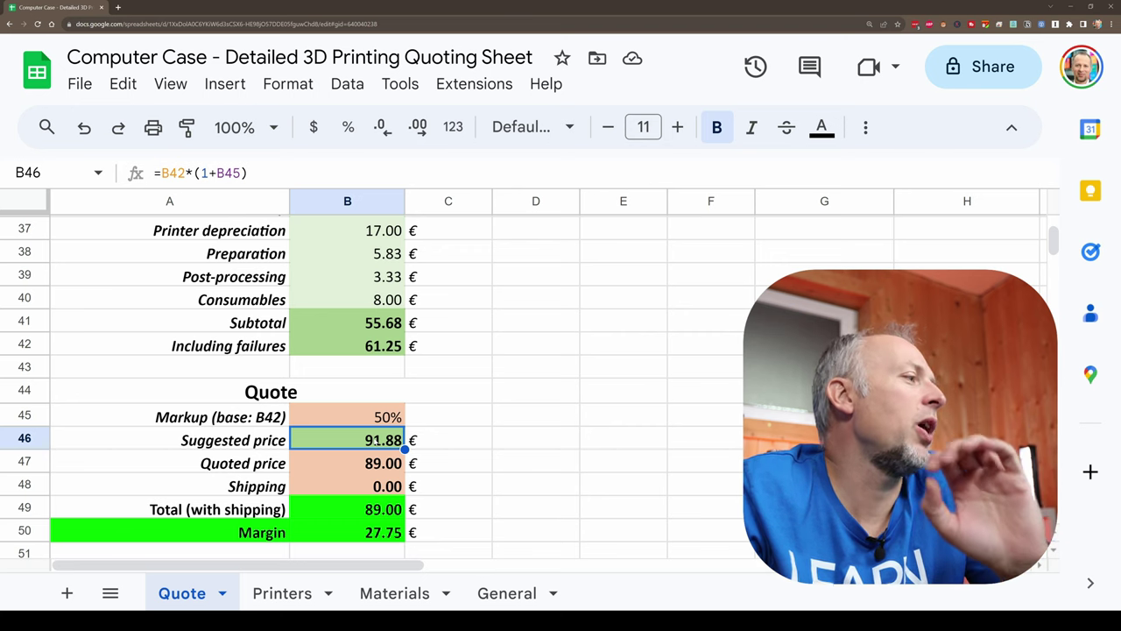
pyautogui.click(380, 466)
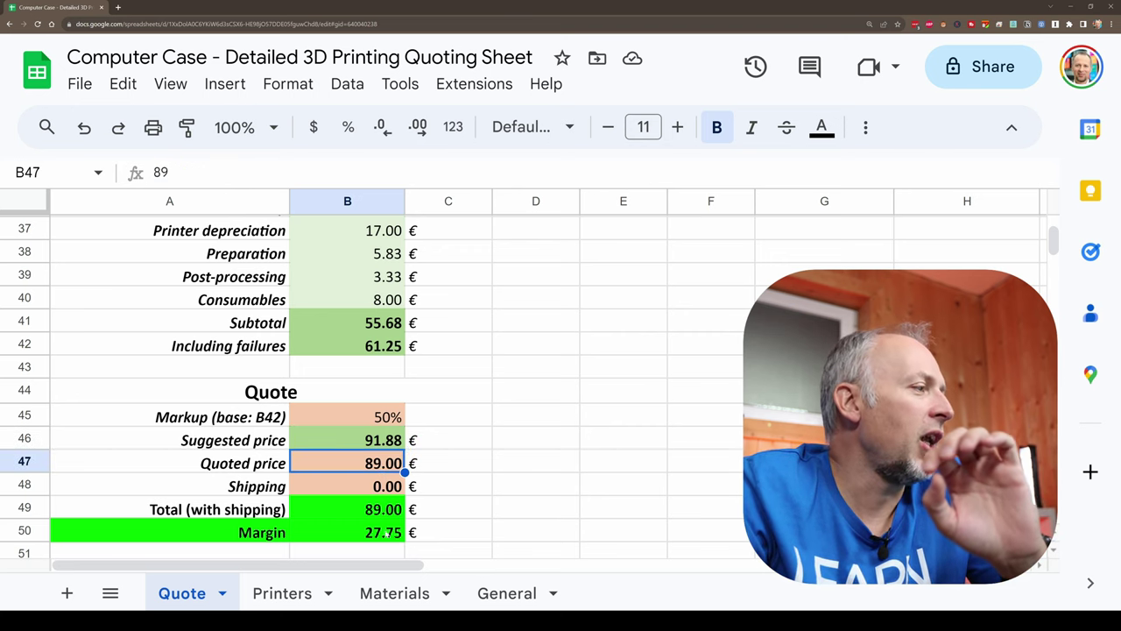
pyautogui.click(384, 536)
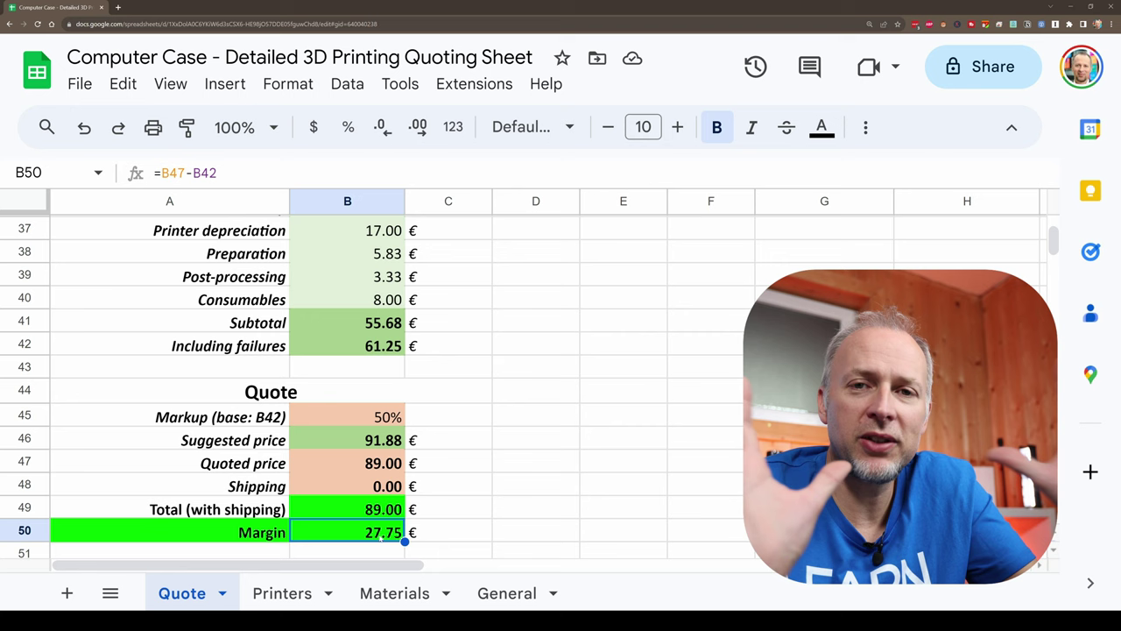
# Step: Review the total project budget, the production figures, and the design and prototyping cost, price and margin
pyautogui.scroll(-3, 1055, 252)
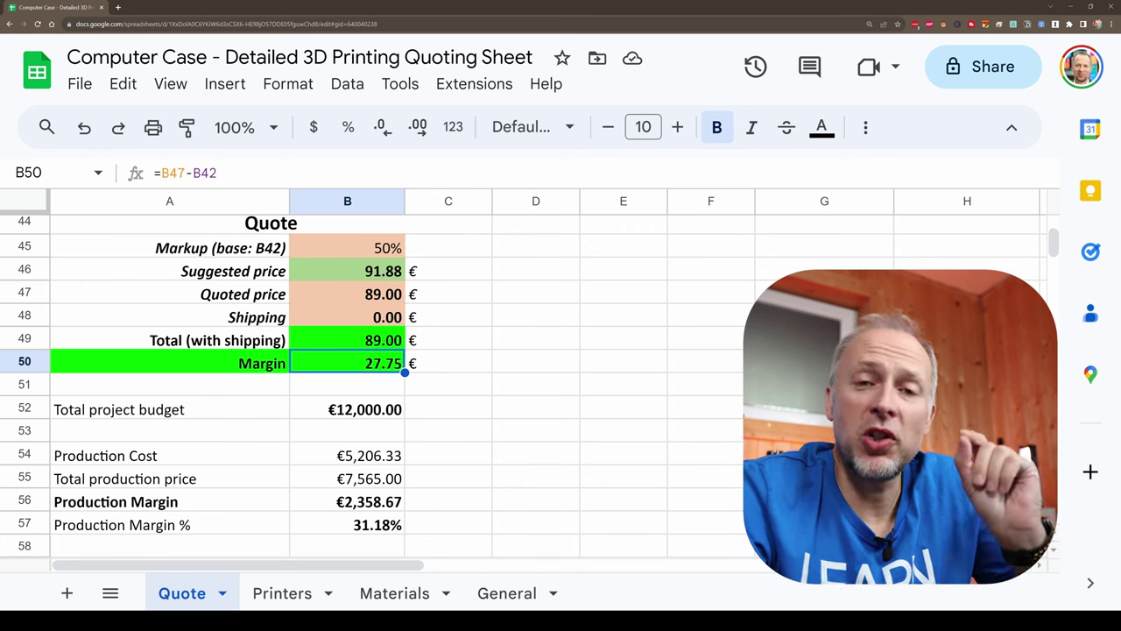
pyautogui.scroll(-2, 439, 376)
pyautogui.click(170, 400)
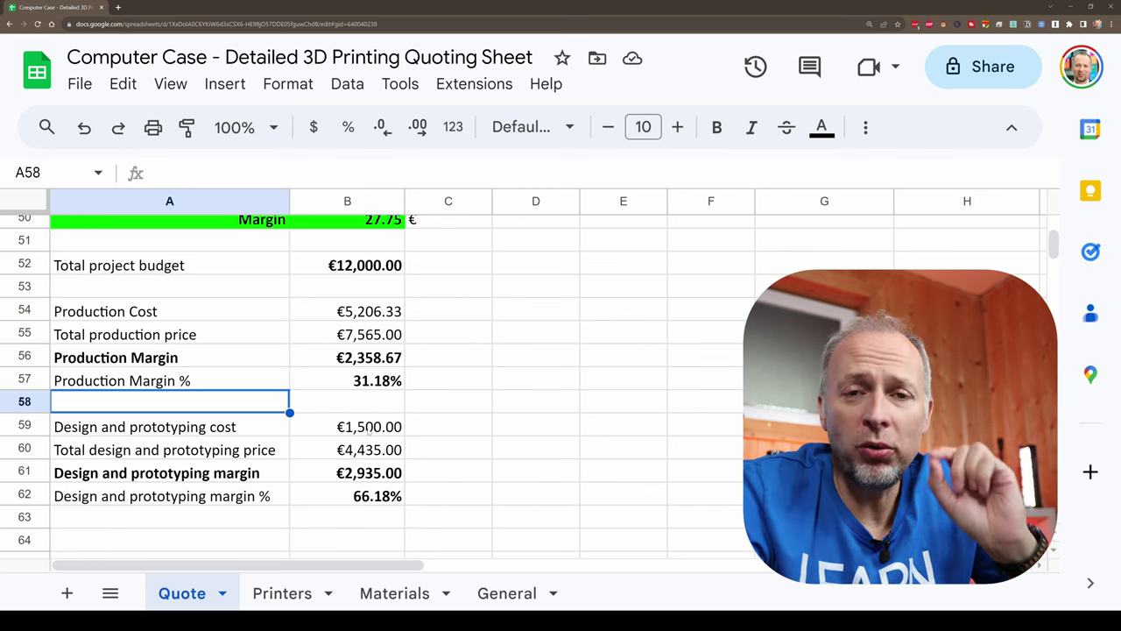
pyautogui.click(369, 427)
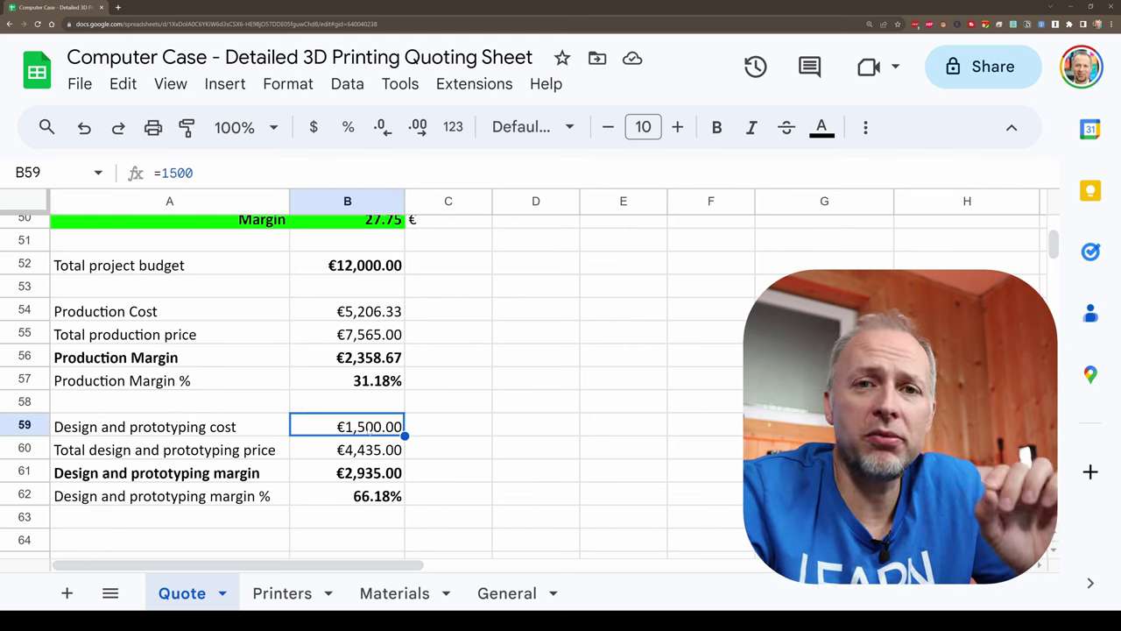
pyautogui.click(368, 449)
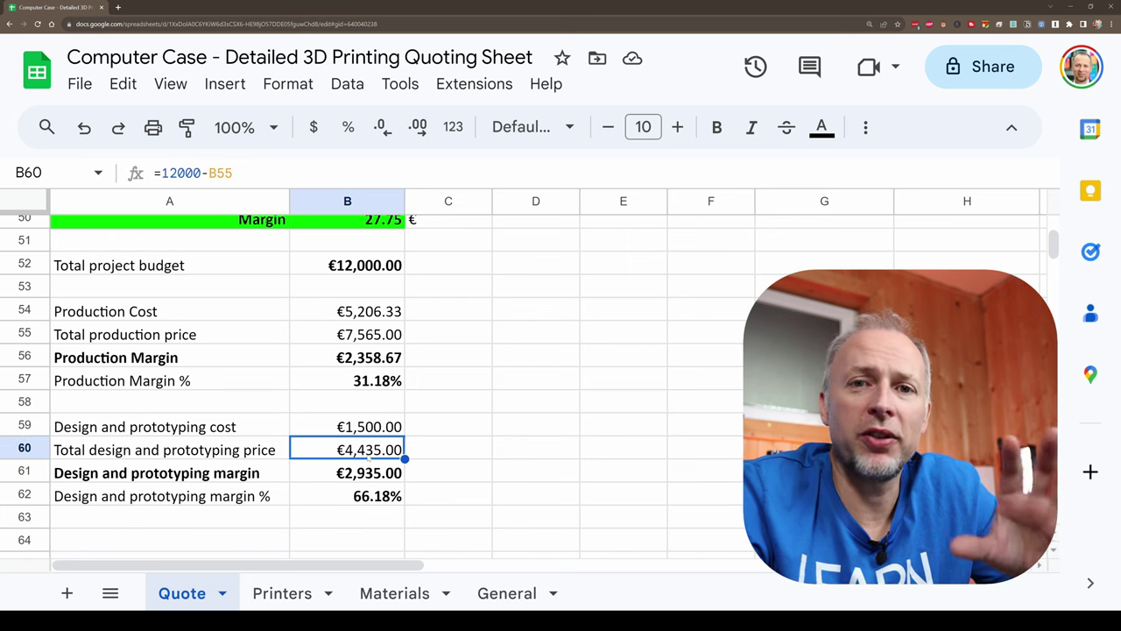
pyautogui.click(364, 506)
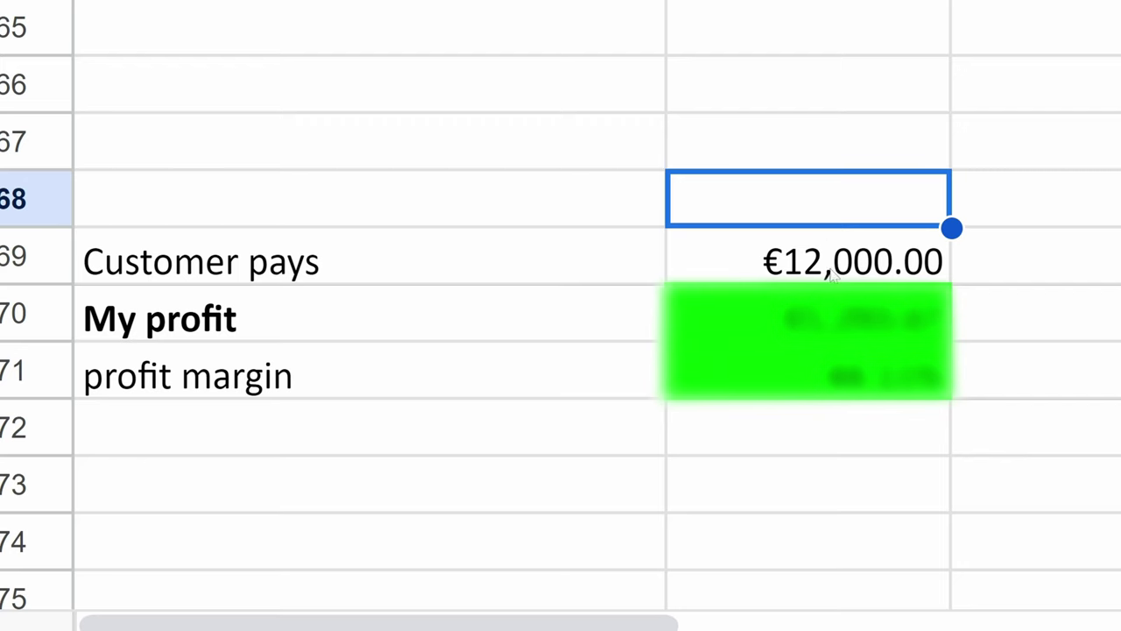
# Step: Check the final project summary: what the customer pays, the profit and the profit margin
pyautogui.click(834, 275)
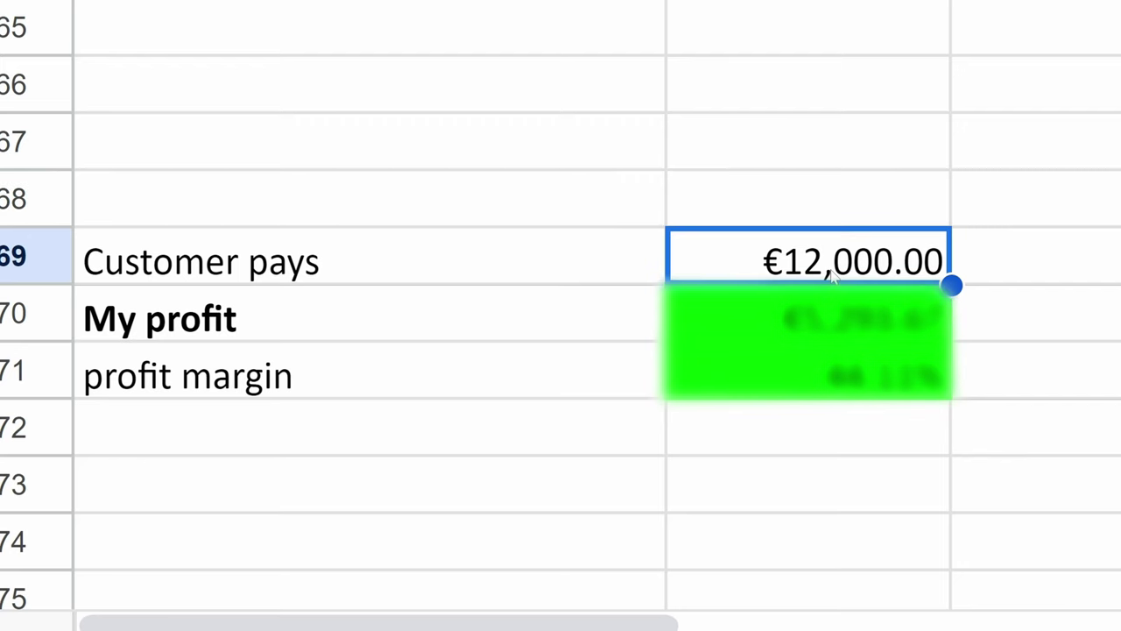
pyautogui.click(846, 337)
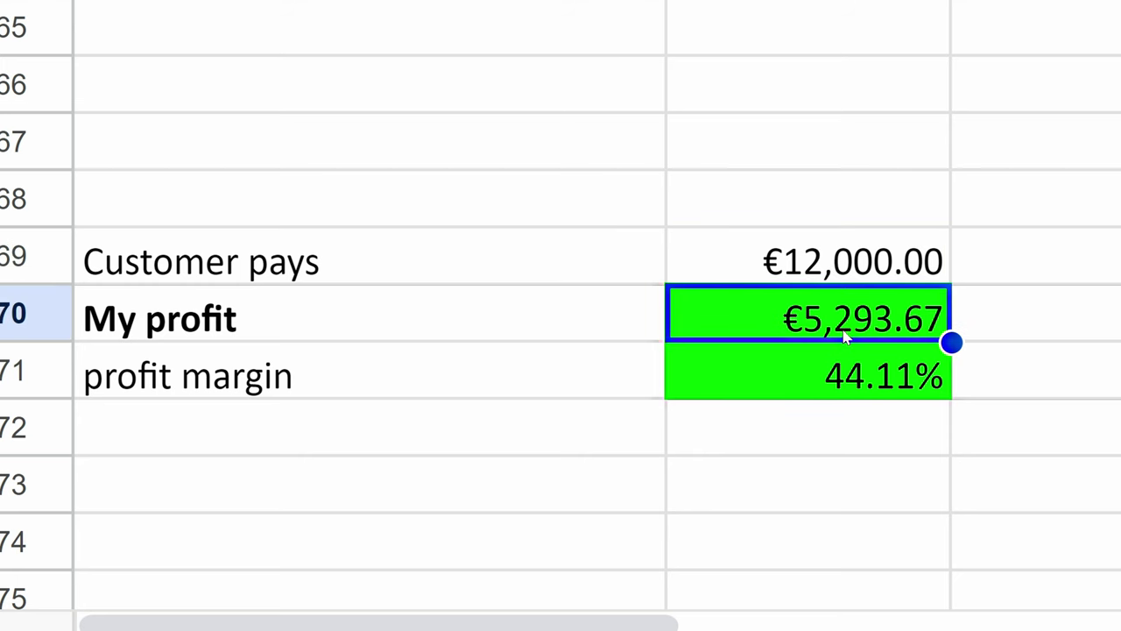
pyautogui.click(846, 396)
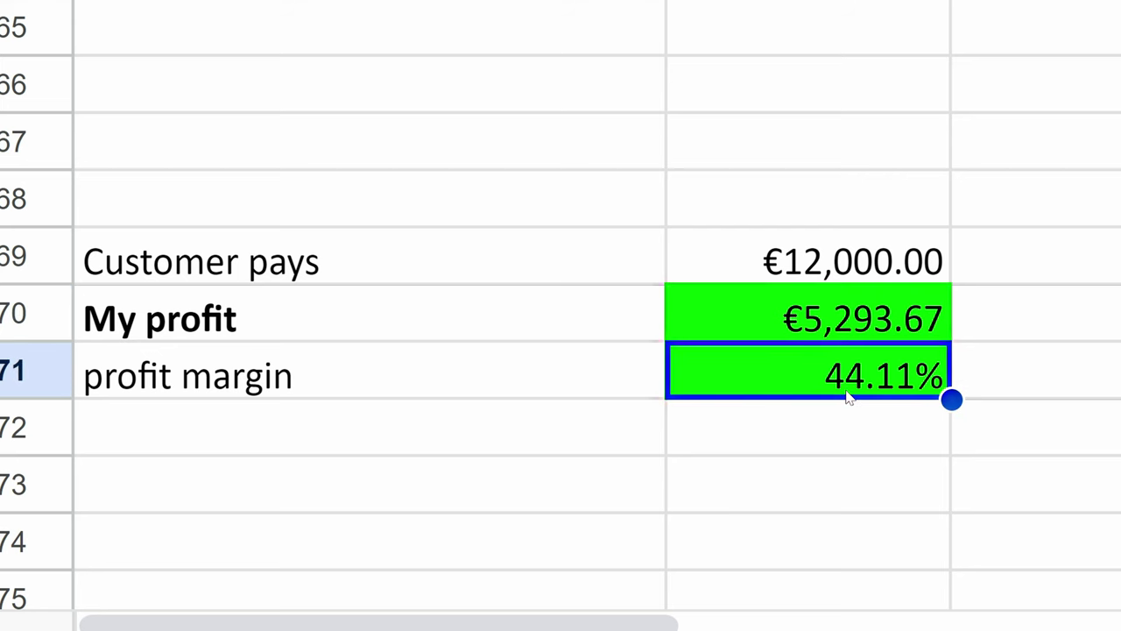